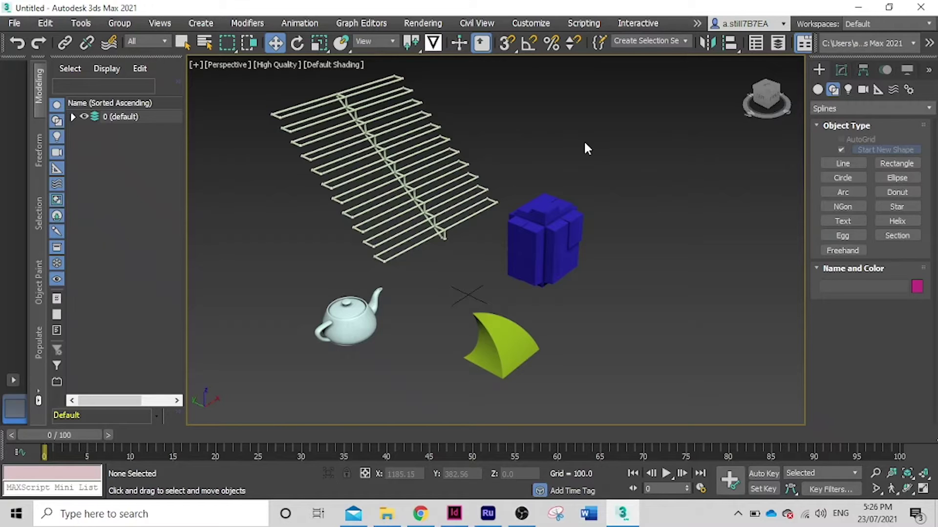
# - Open the Slate Material Editor and drop an HDRI Environment map node into View1
pyautogui.press('m')
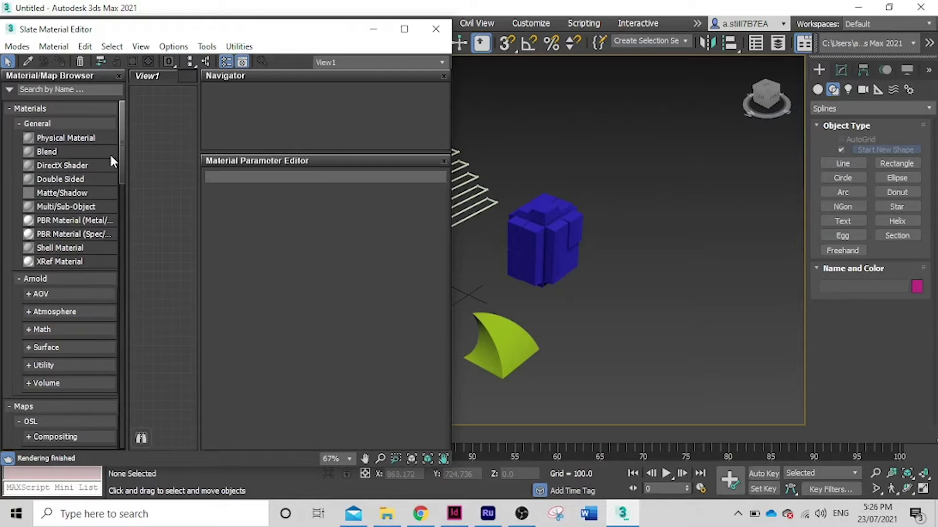
pyautogui.moveTo(122, 155); pyautogui.dragTo(124, 204)
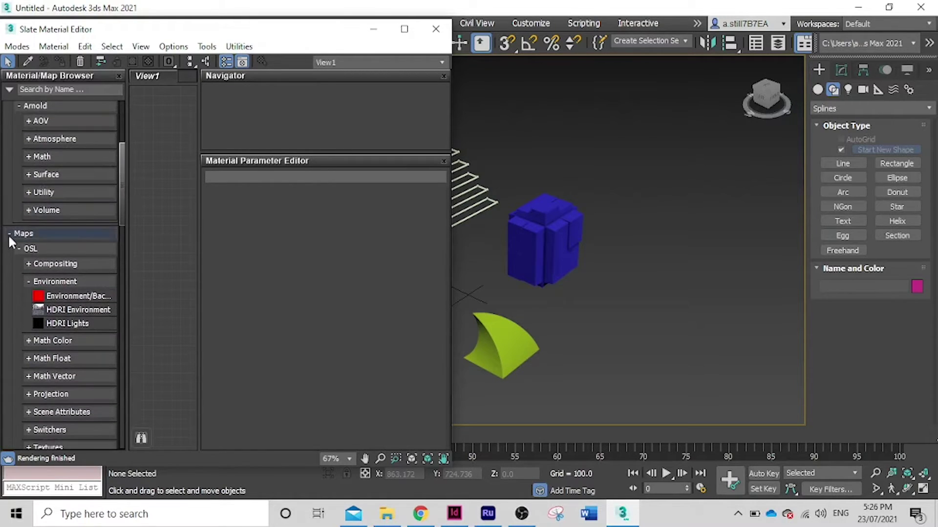
pyautogui.click(59, 315)
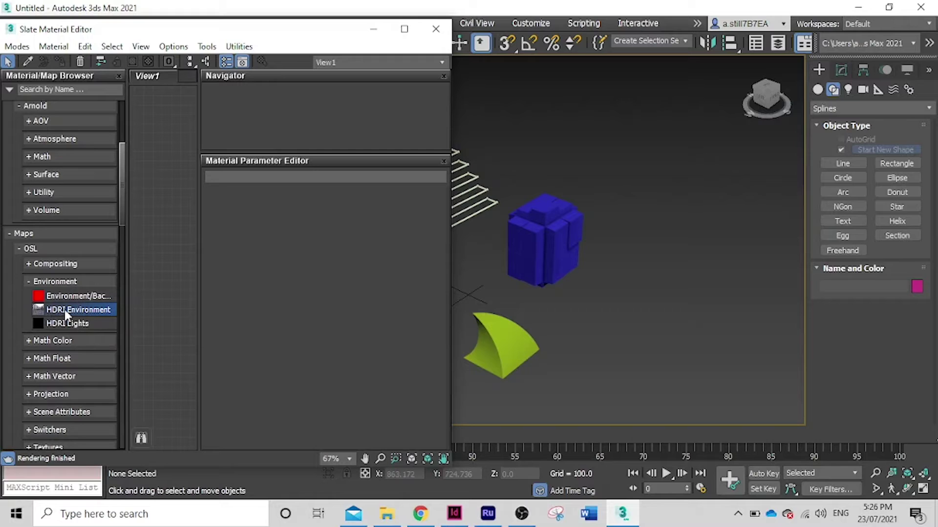
pyautogui.moveTo(51, 310); pyautogui.dragTo(154, 87)
pyautogui.moveTo(160, 217); pyautogui.dragTo(157, 235)
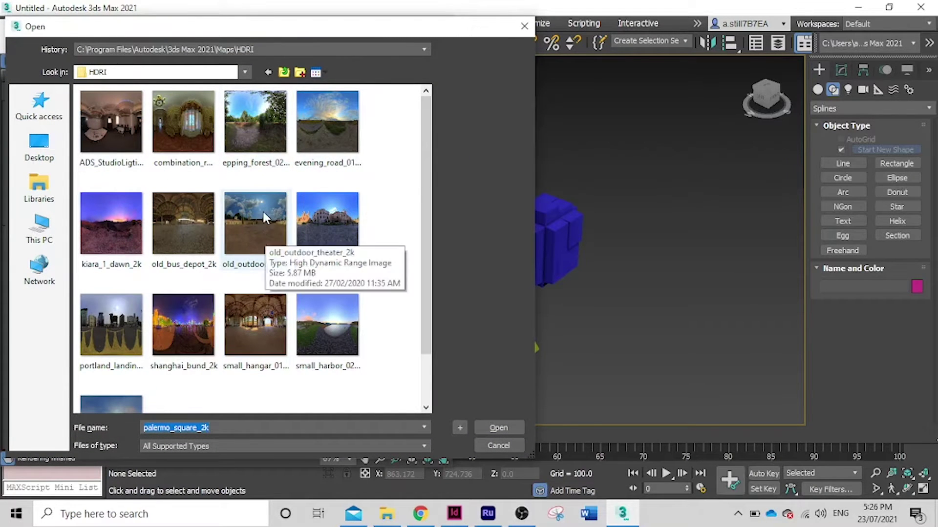
# - Load the palermo_square_2k image from the HDRI folder into the HDRI Environment map
pyautogui.scroll(-1, 216, 209)
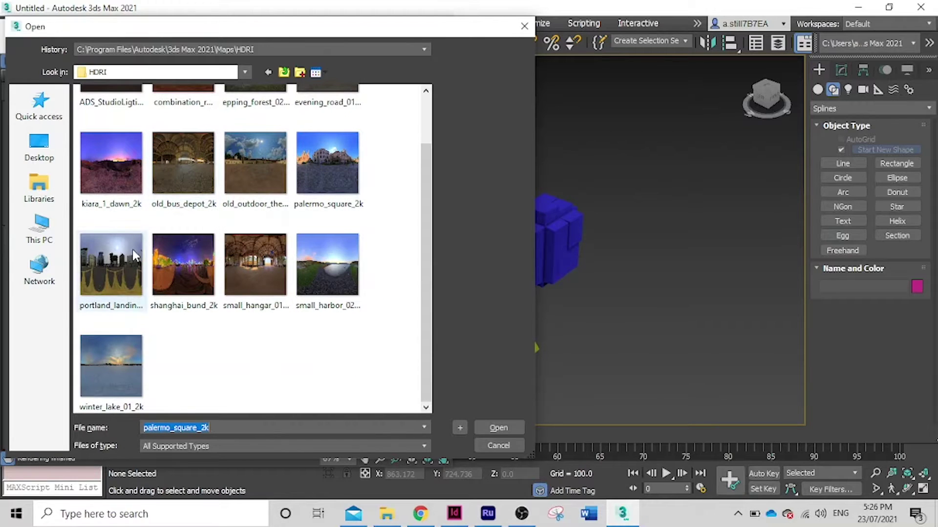
pyautogui.scroll(1, 323, 294)
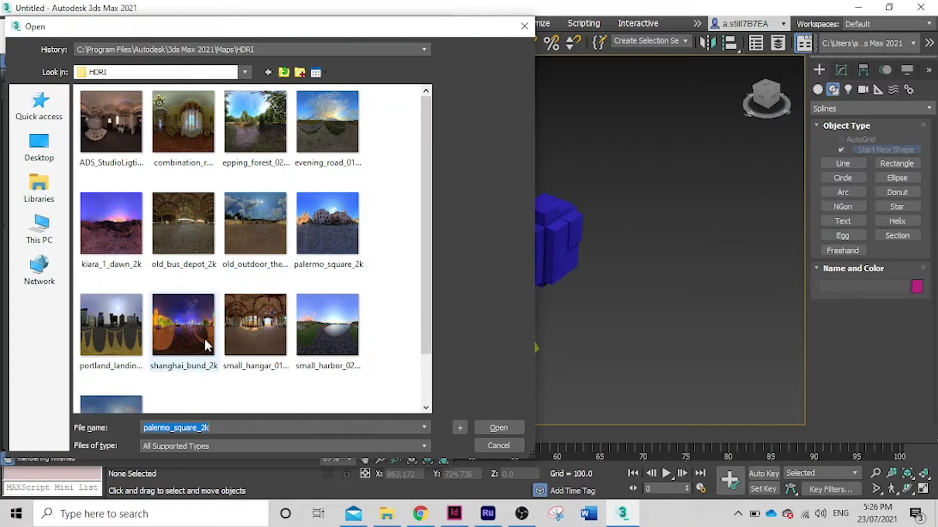
pyautogui.doubleClick(325, 224)
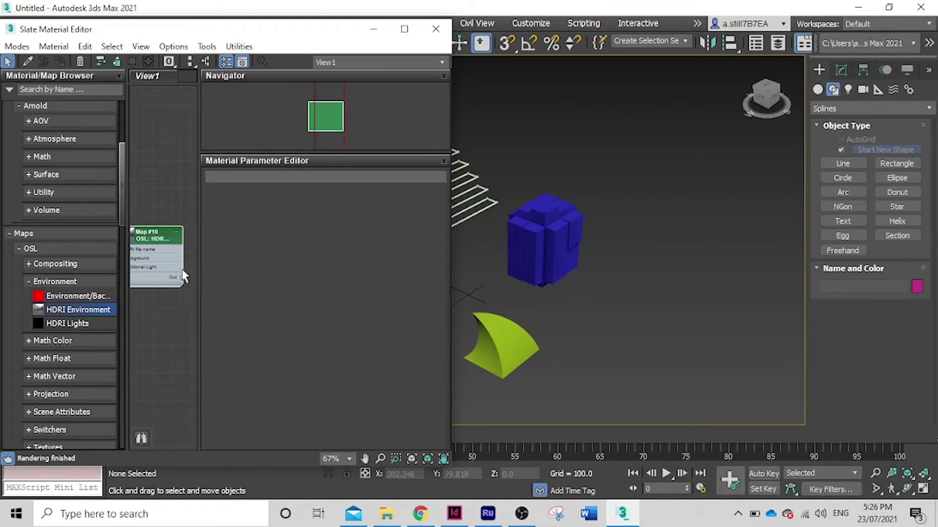
# - Move the Slate Material Editor aside and bring up the Rendering menu
pyautogui.moveTo(184, 279); pyautogui.dragTo(676, 285)
pyautogui.moveTo(282, 36); pyautogui.dragTo(243, 80)
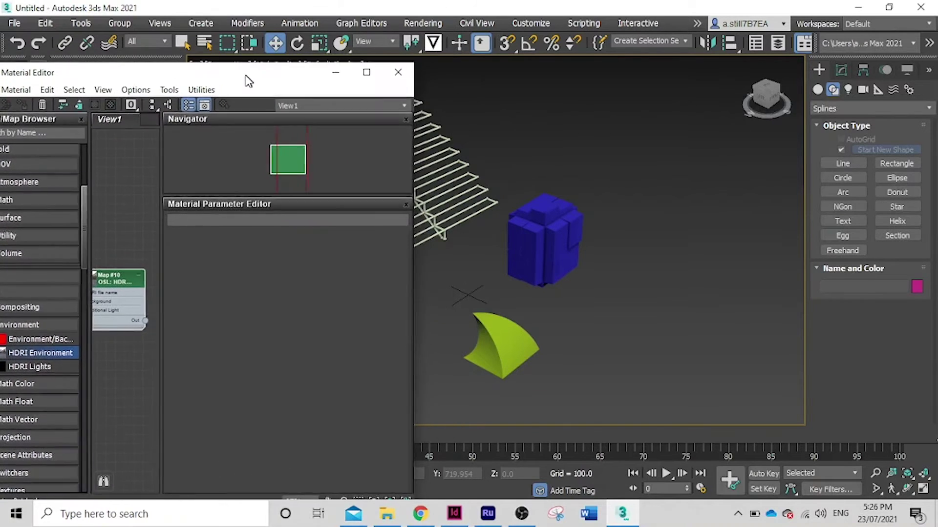
pyautogui.click(422, 24)
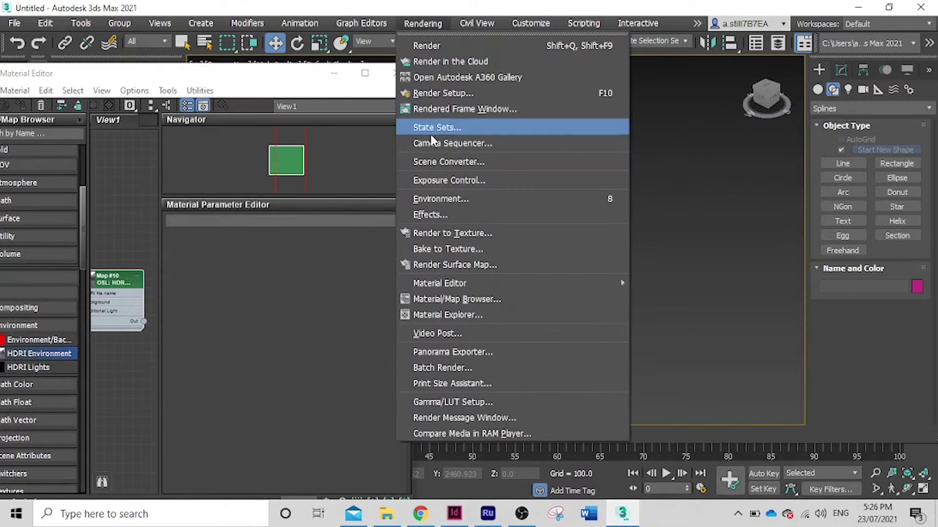
# - Instance Map #10 HDRI Environment as the Environment Map in Environment and Effects
pyautogui.click(451, 199)
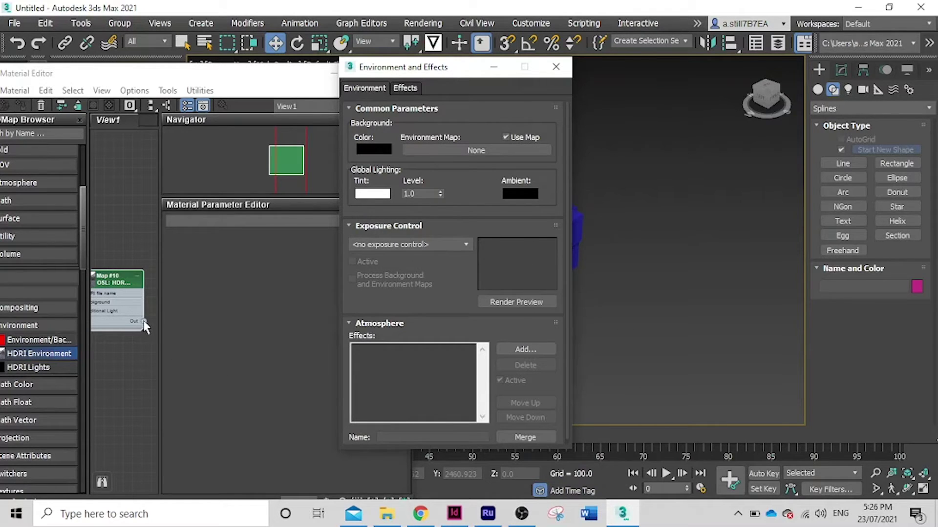
pyautogui.moveTo(143, 321); pyautogui.dragTo(472, 150)
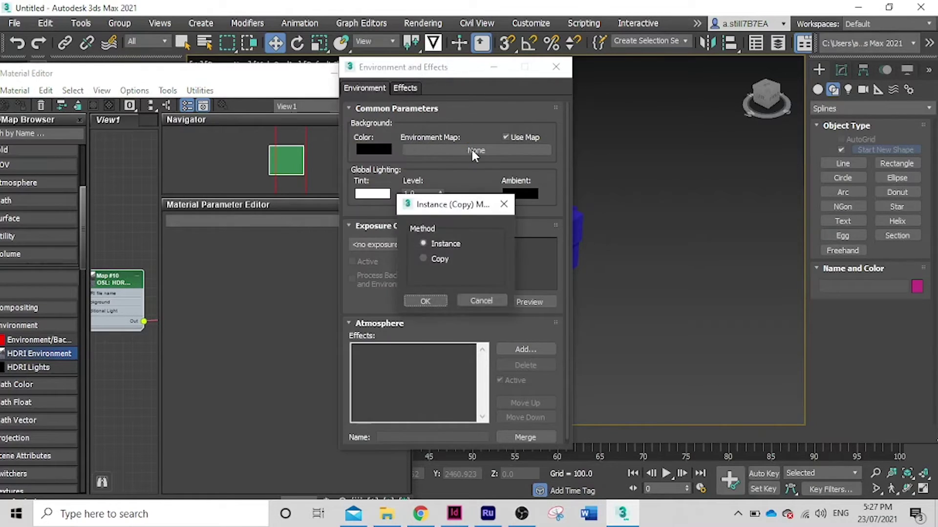
pyautogui.click(425, 301)
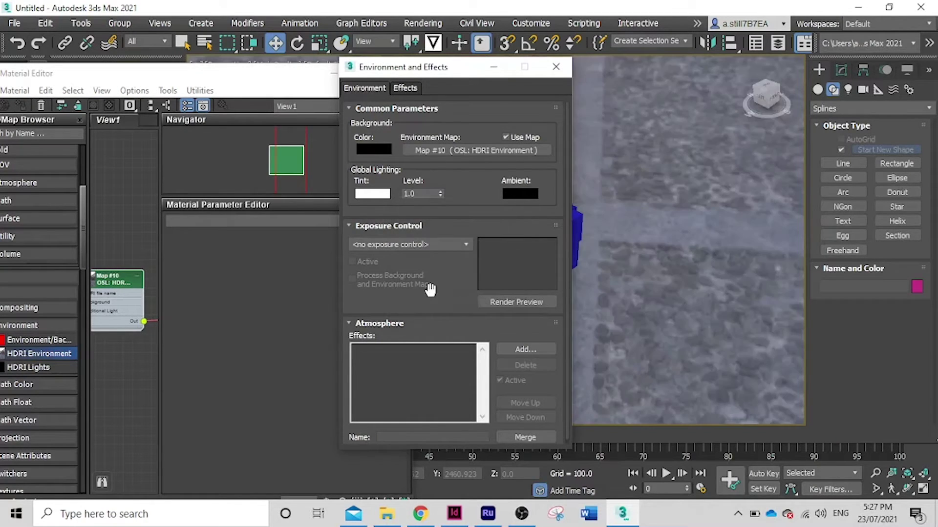
# - Close Environment and Effects and orbit the Perspective view down to street level
pyautogui.click(556, 67)
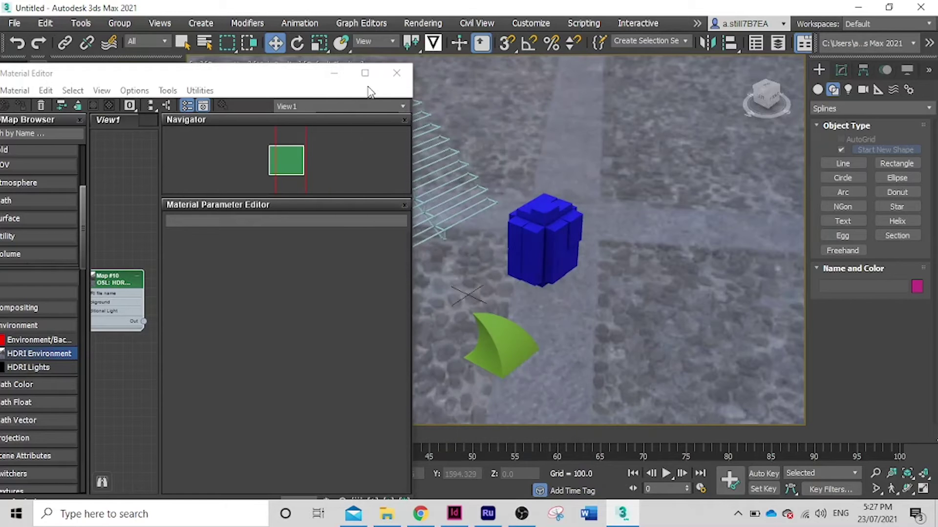
pyautogui.moveTo(254, 84); pyautogui.dragTo(86, 84)
pyautogui.scroll(-4, 620, 255)
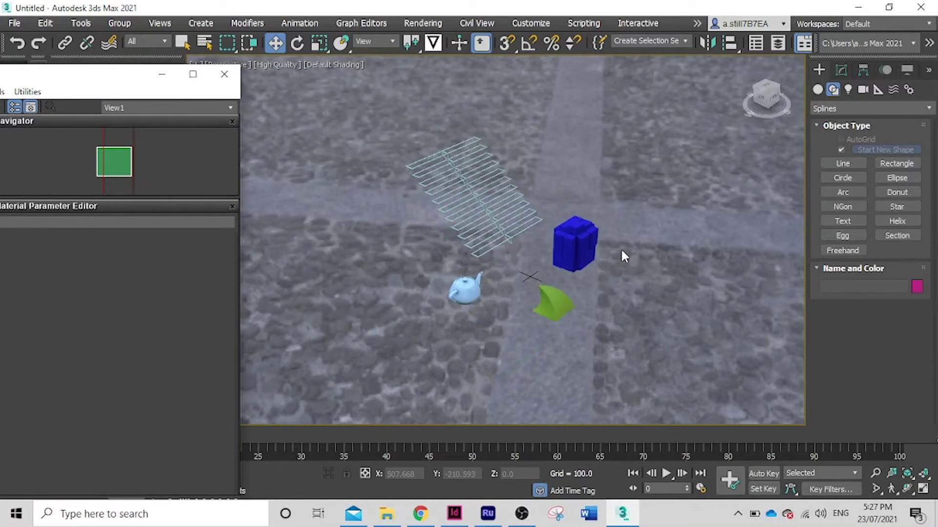
pyautogui.keyDown('alt'); pyautogui.moveTo(646, 310); pyautogui.dragTo(605, 311, button='middle'); pyautogui.keyUp('alt')
pyautogui.scroll(-3, 552, 308)
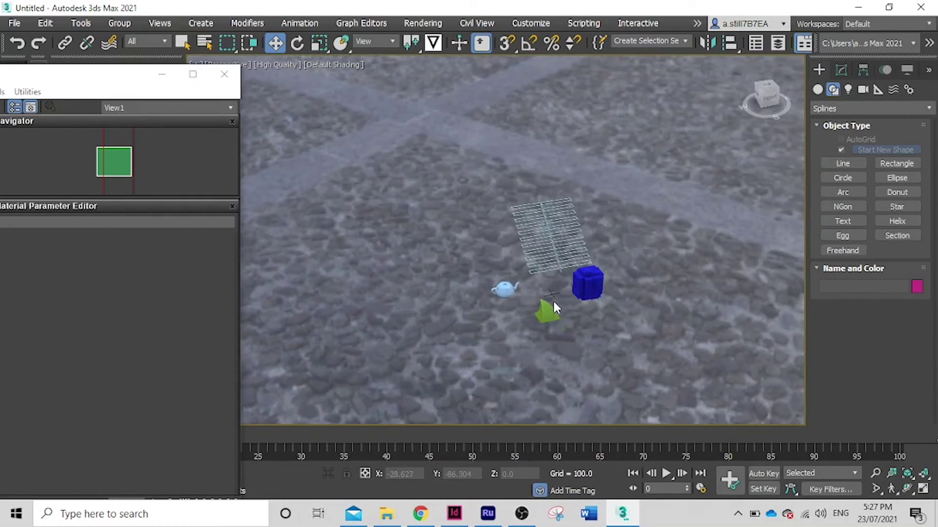
pyautogui.scroll(6, 605, 326)
pyautogui.scroll(-3, 536, 295)
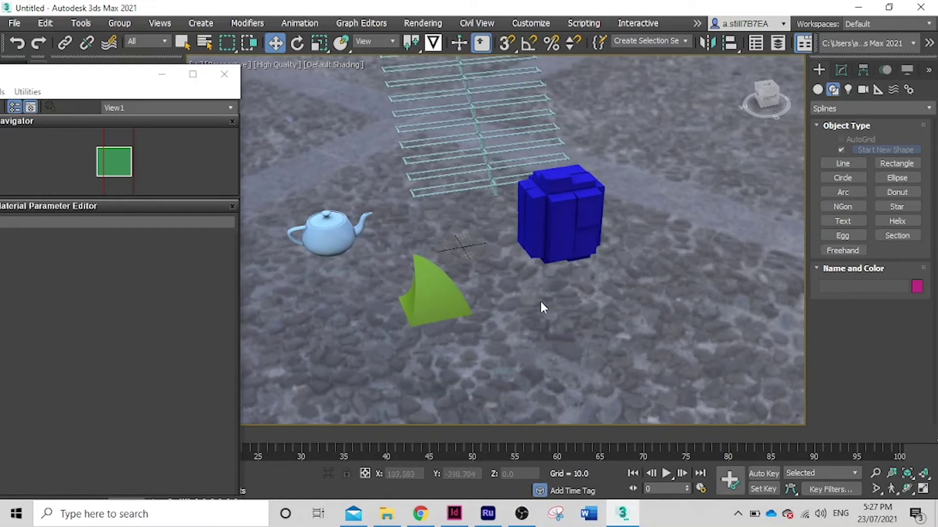
pyautogui.scroll(-2, 536, 310)
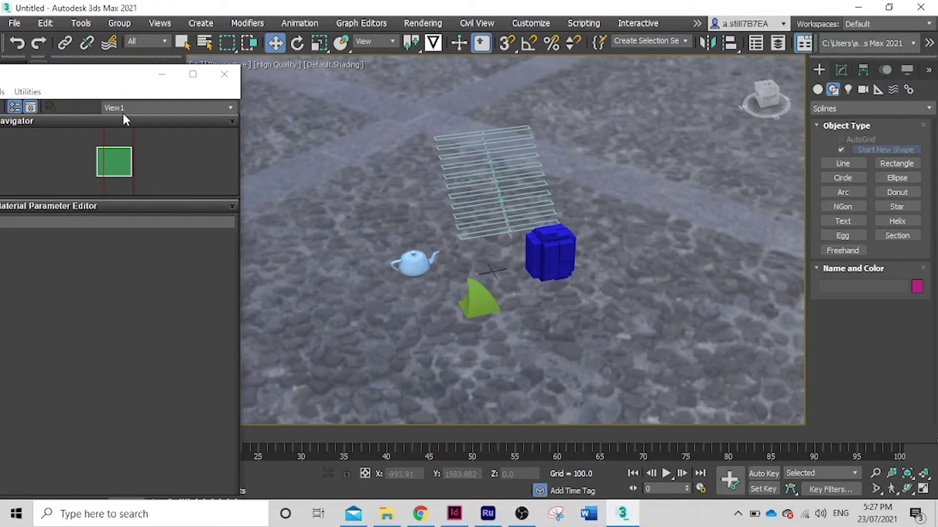
# - Bring the Slate Material Editor back into view over the cobblestone scene
pyautogui.moveTo(104, 81); pyautogui.dragTo(288, 40)
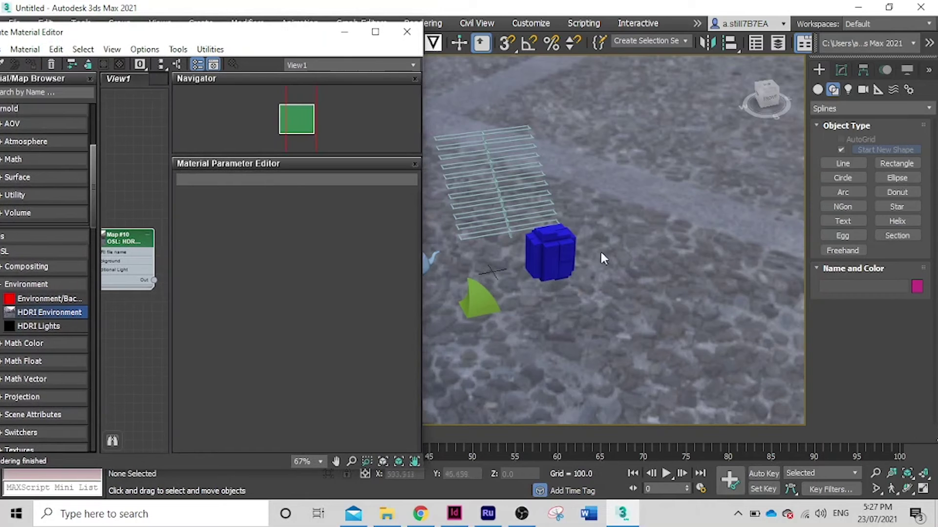
pyautogui.scroll(-5, 635, 257)
pyautogui.scroll(5, 602, 262)
pyautogui.scroll(-5, 617, 239)
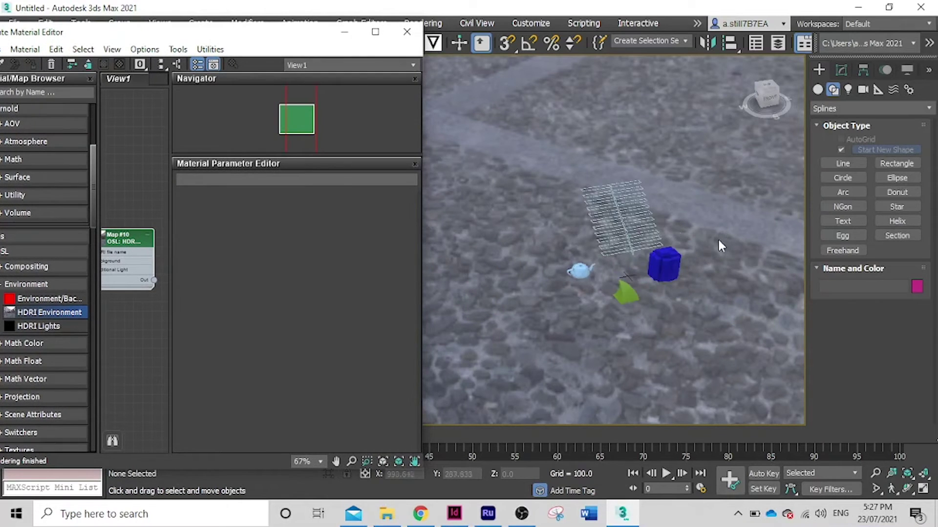
pyautogui.scroll(5, 717, 241)
# - Reposition the editor and scroll the browser to Sample Slots, back to slot 01
pyautogui.moveTo(211, 35); pyautogui.dragTo(254, 31)
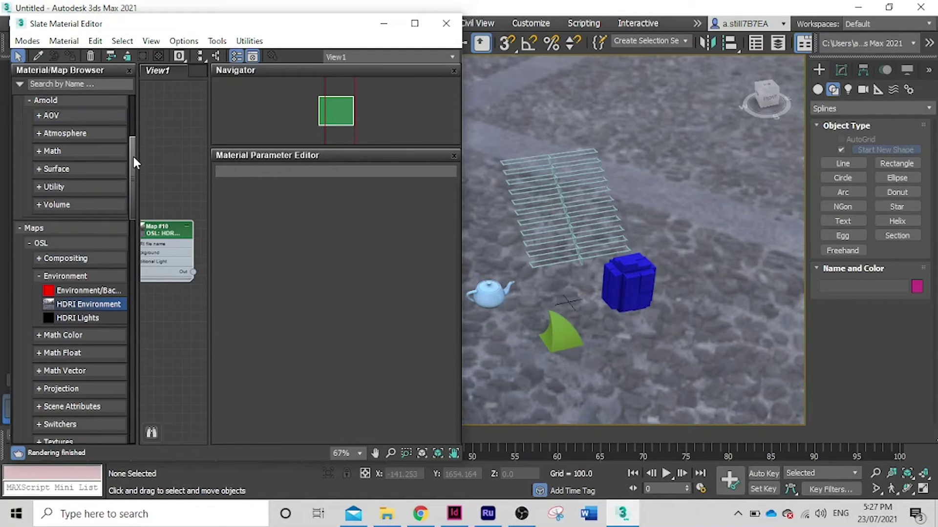
pyautogui.moveTo(133, 155); pyautogui.dragTo(139, 384)
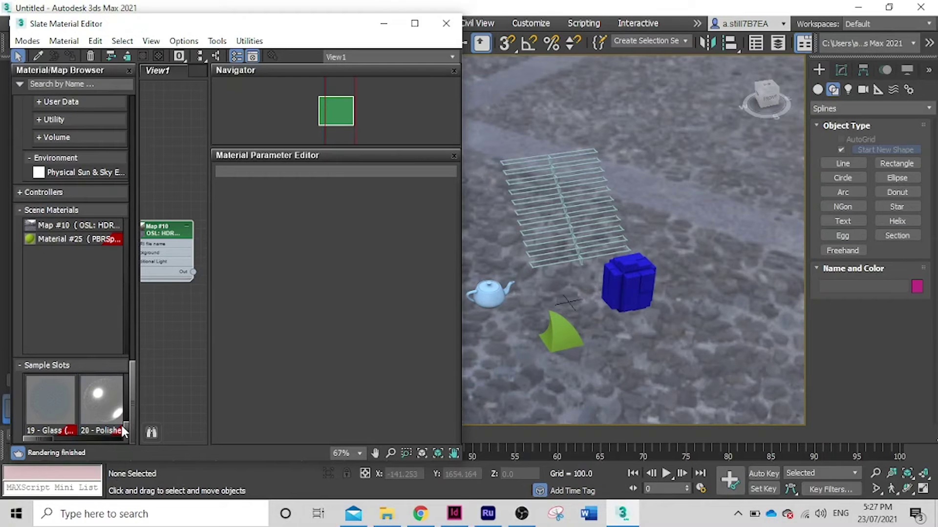
pyautogui.moveTo(125, 428); pyautogui.dragTo(130, 382)
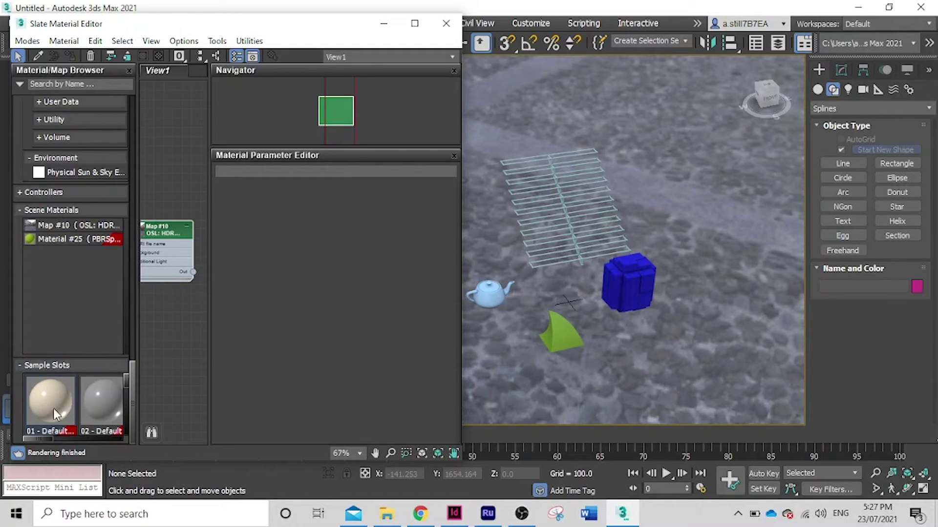
# - Apply the 01 - Default sample material to the teapot
pyautogui.moveTo(54, 409); pyautogui.dragTo(486, 289)
pyautogui.scroll(10, 488, 283)
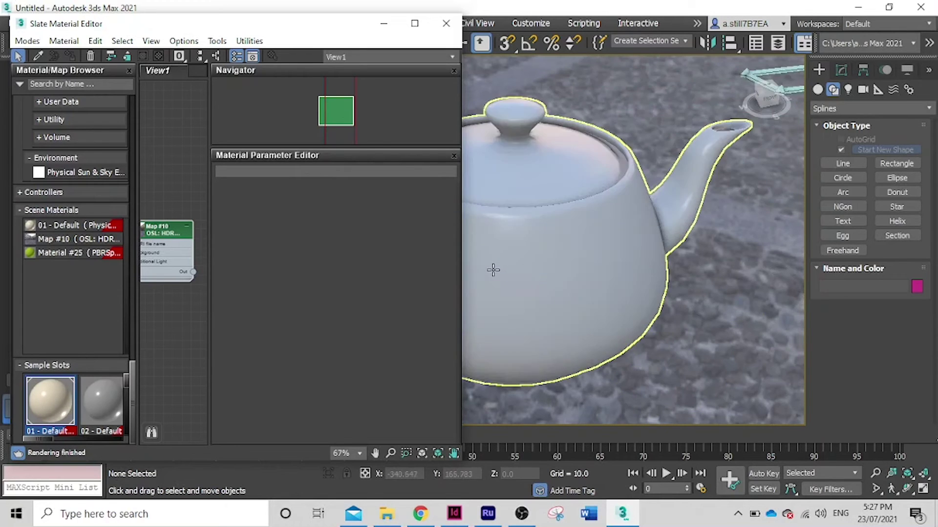
pyautogui.scroll(-12, 493, 270)
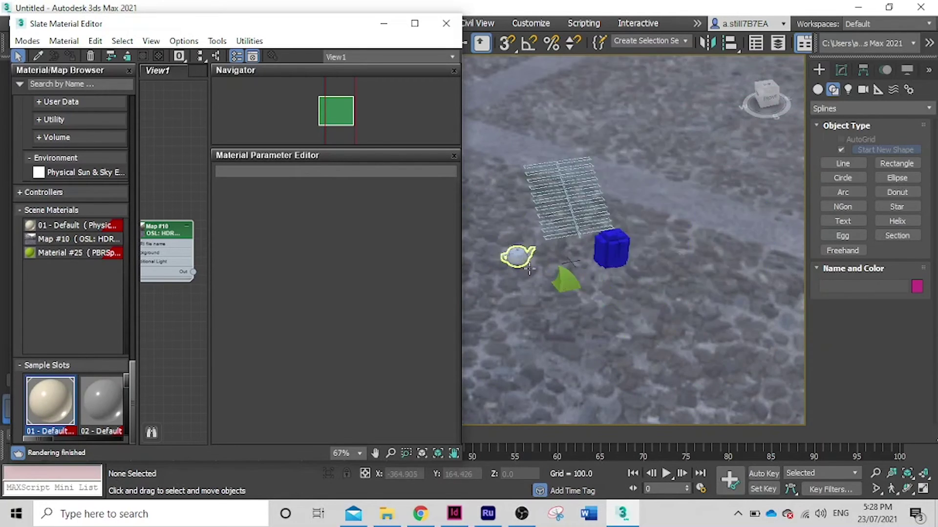
pyautogui.scroll(3, 549, 279)
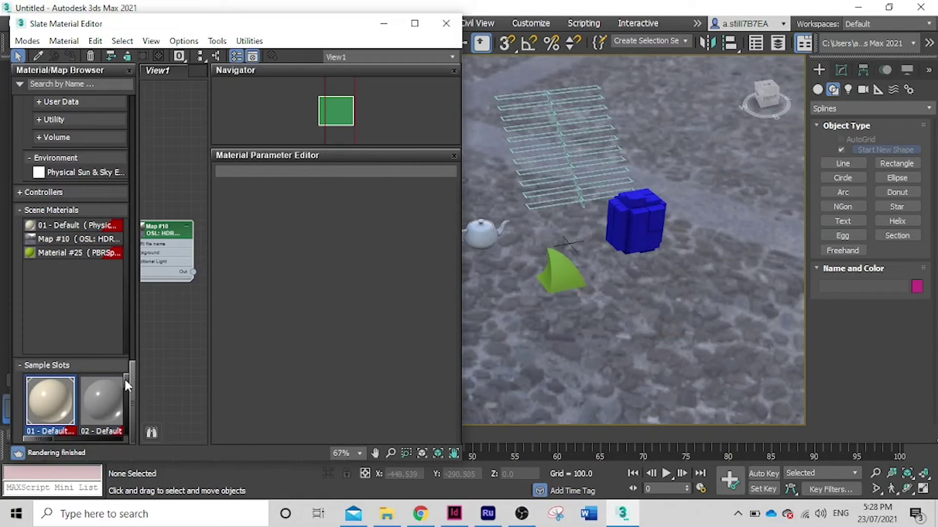
# - Apply the 14 - Polished Aluminum sample material to the blue block
pyautogui.moveTo(124, 377)
pyautogui.mouseDown()
pyautogui.moveTo(125, 412)
pyautogui.moveTo(71, 414)
pyautogui.moveTo(49, 402)
pyautogui.moveTo(630, 231)
pyautogui.mouseUp()
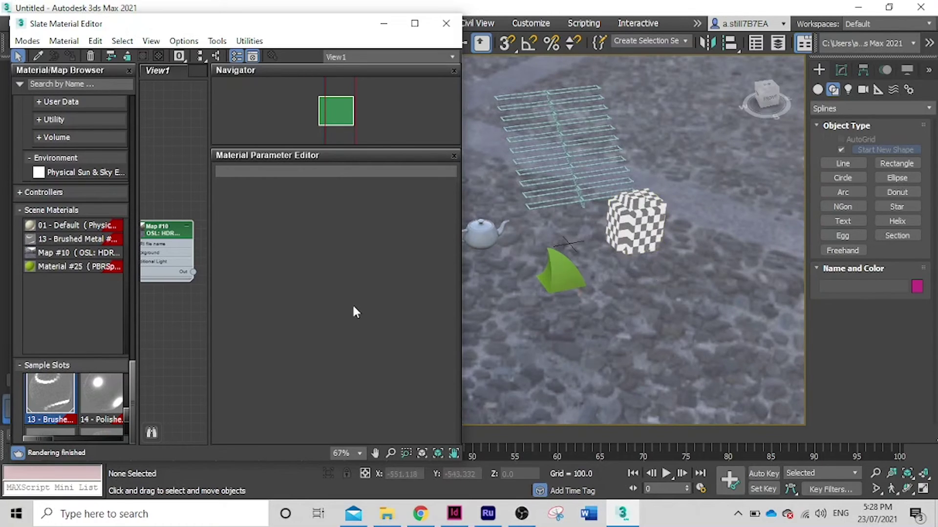
pyautogui.moveTo(96, 400); pyautogui.dragTo(637, 230)
pyautogui.scroll(8, 638, 205)
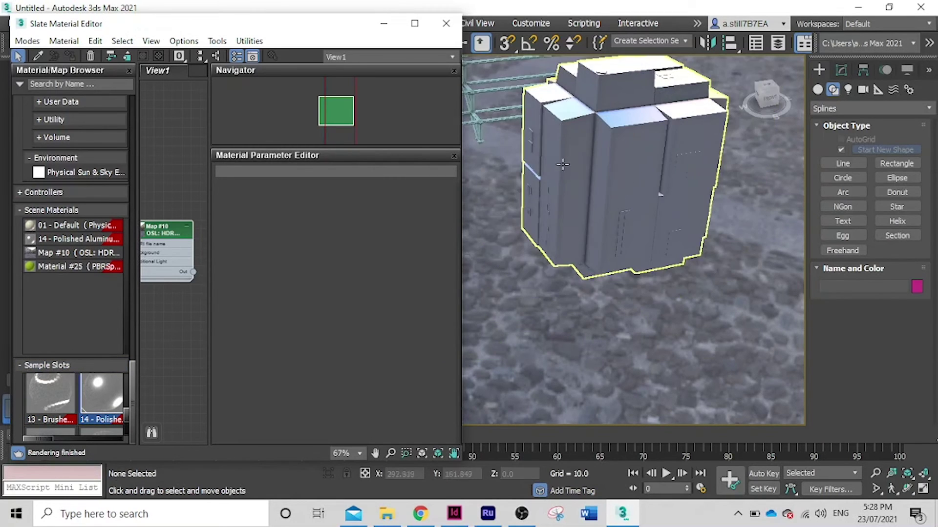
pyautogui.scroll(-8, 637, 160)
pyautogui.scroll(8, 542, 198)
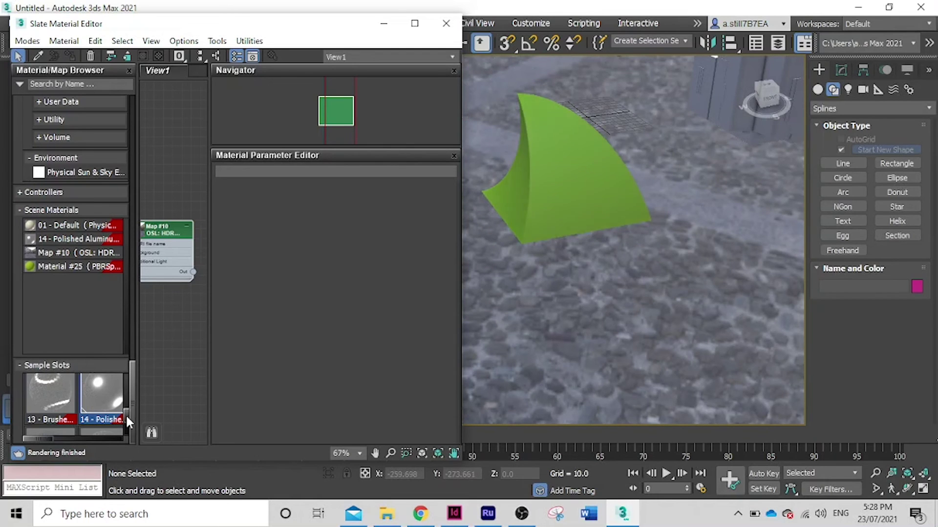
# - Apply 19 - Glass (Thin wall) to the green bent shape and orbit to eye level
pyautogui.moveTo(125, 415); pyautogui.dragTo(129, 426)
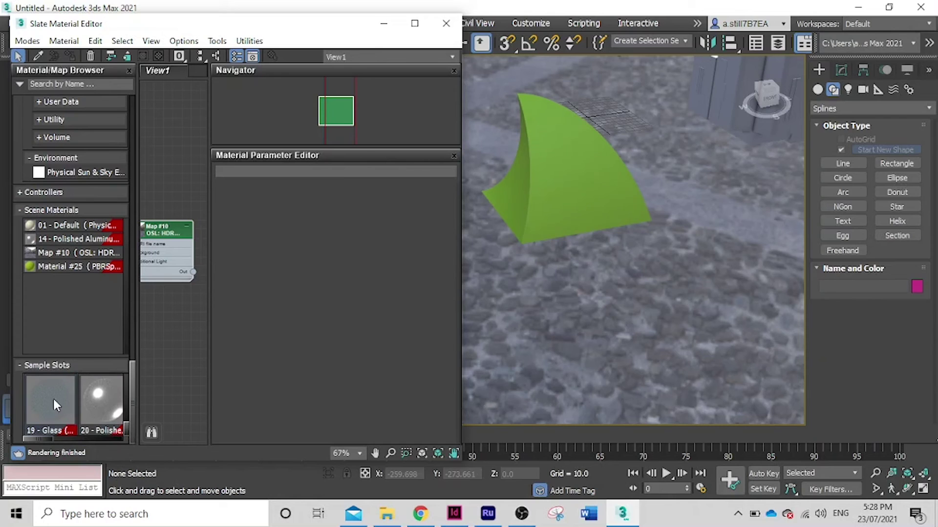
pyautogui.moveTo(52, 396); pyautogui.dragTo(557, 195)
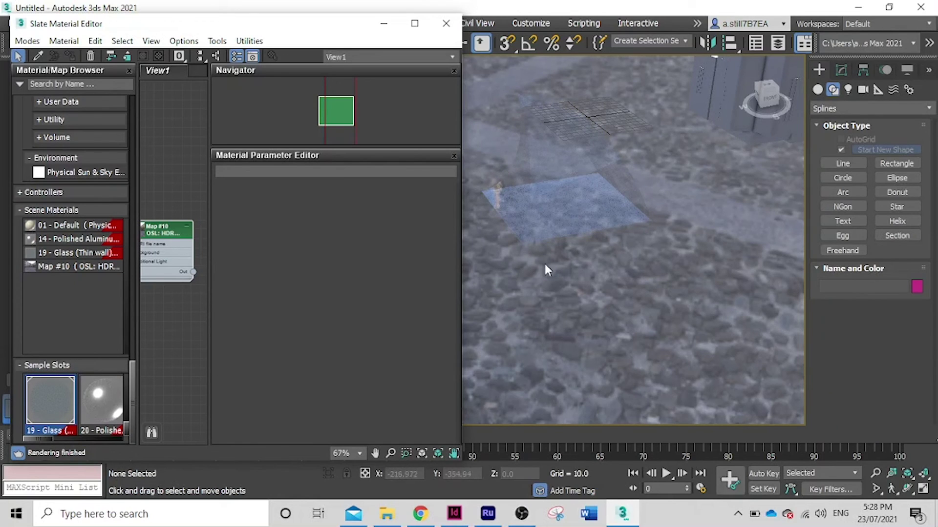
pyautogui.moveTo(611, 262)
pyautogui.keyDown('alt'); pyautogui.mouseDown(button='middle')
pyautogui.moveTo(576, 274)
pyautogui.moveTo(549, 265)
pyautogui.moveTo(538, 237)
pyautogui.moveTo(685, 264)
pyautogui.moveTo(621, 254)
pyautogui.moveTo(606, 238)
pyautogui.moveTo(618, 231)
pyautogui.moveTo(612, 263)
pyautogui.mouseUp(button='middle'); pyautogui.keyUp('alt')
# - Minimize the Slate Material Editor to reveal the finished scene
pyautogui.click(383, 24)
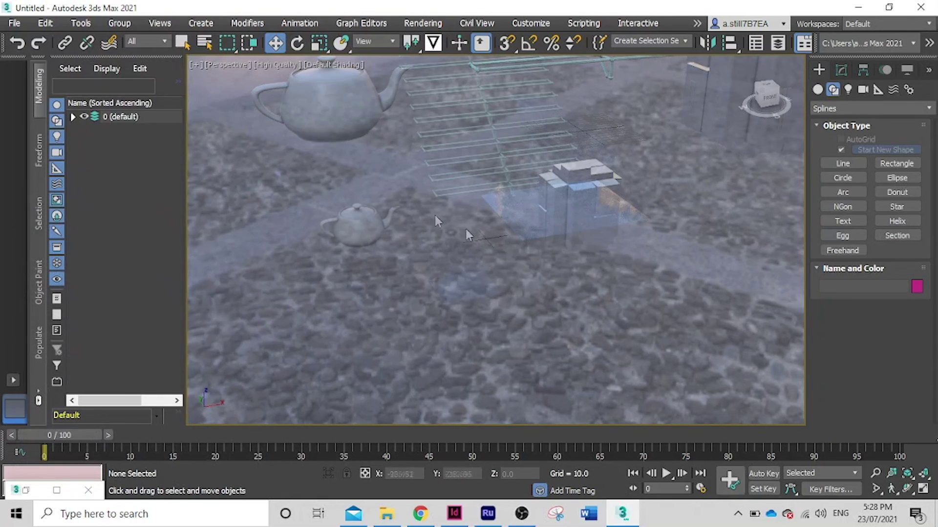